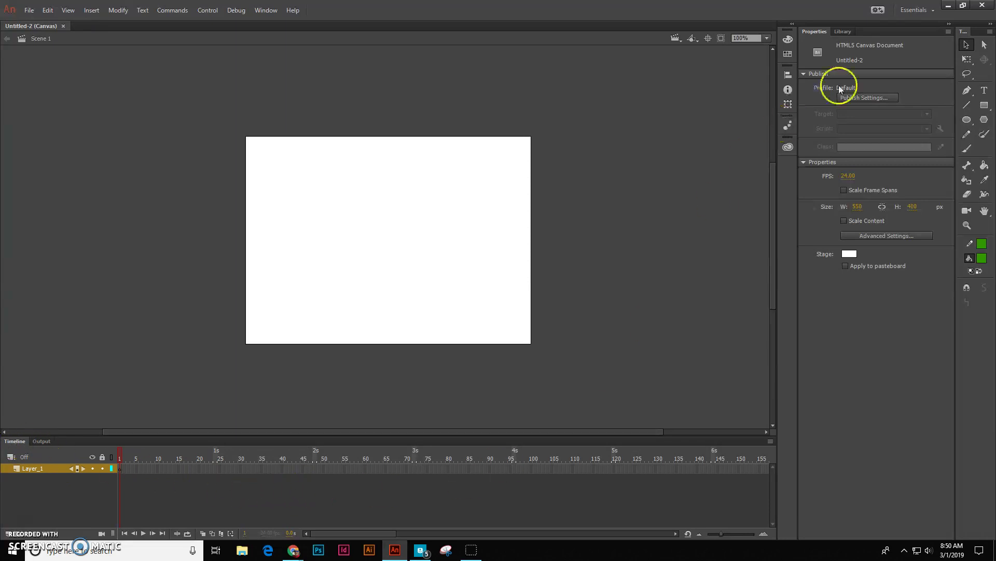
- Set both the fill colour and the stroke colour to the same orange swatch
{"action": "left_click", "coordinate": [983, 259]}
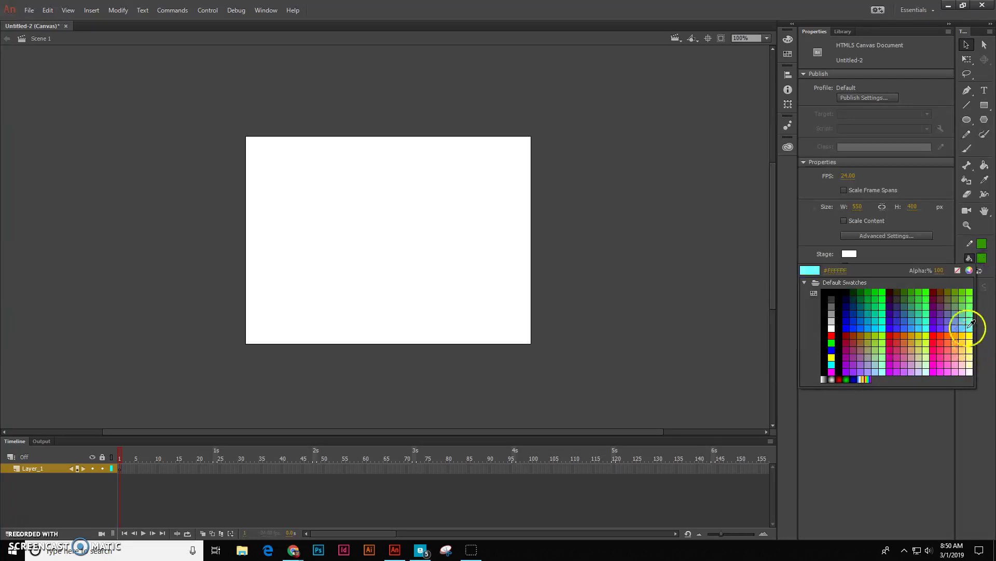
{"action": "left_click", "coordinate": [850, 326]}
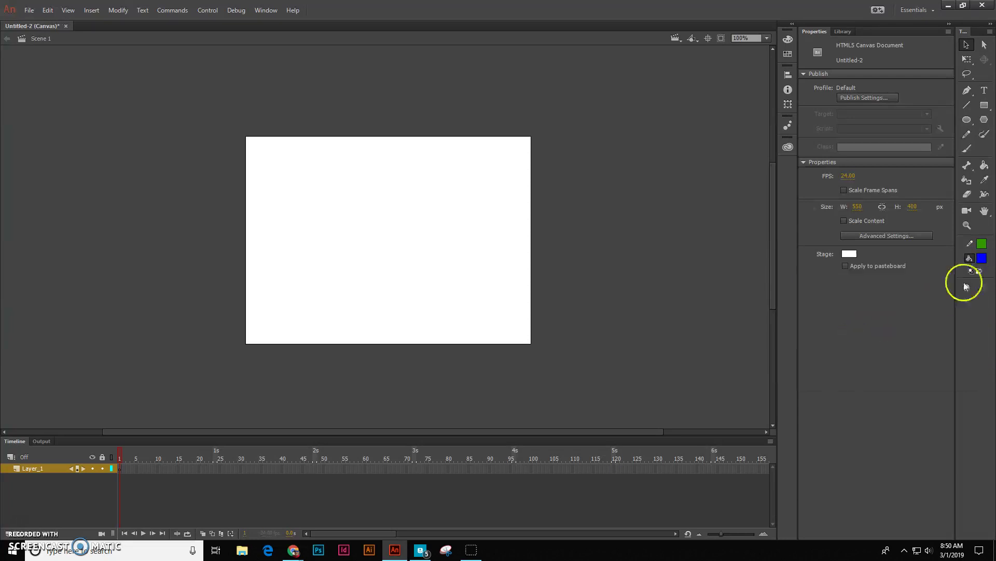
{"action": "left_click", "coordinate": [981, 257]}
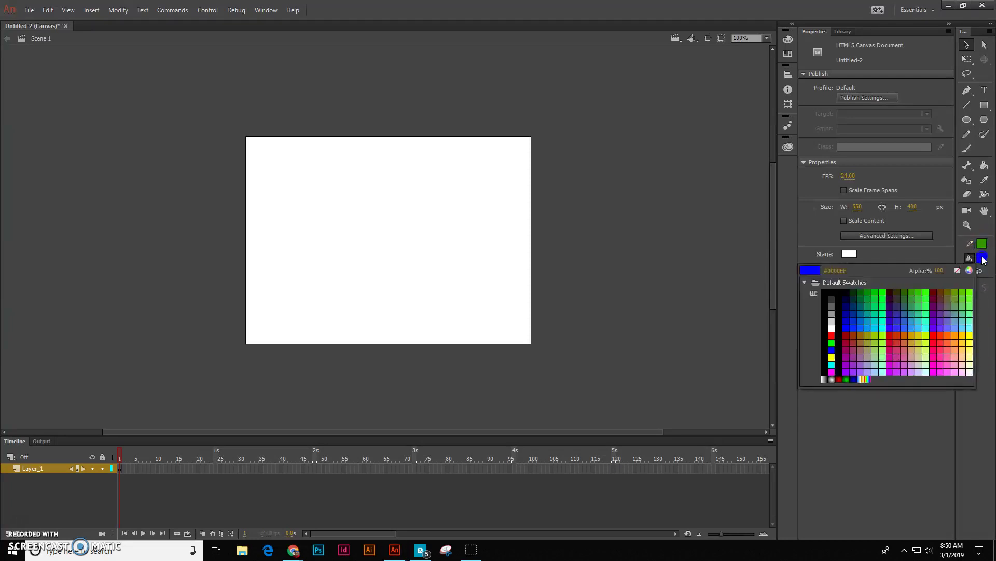
{"action": "left_click", "coordinate": [948, 345]}
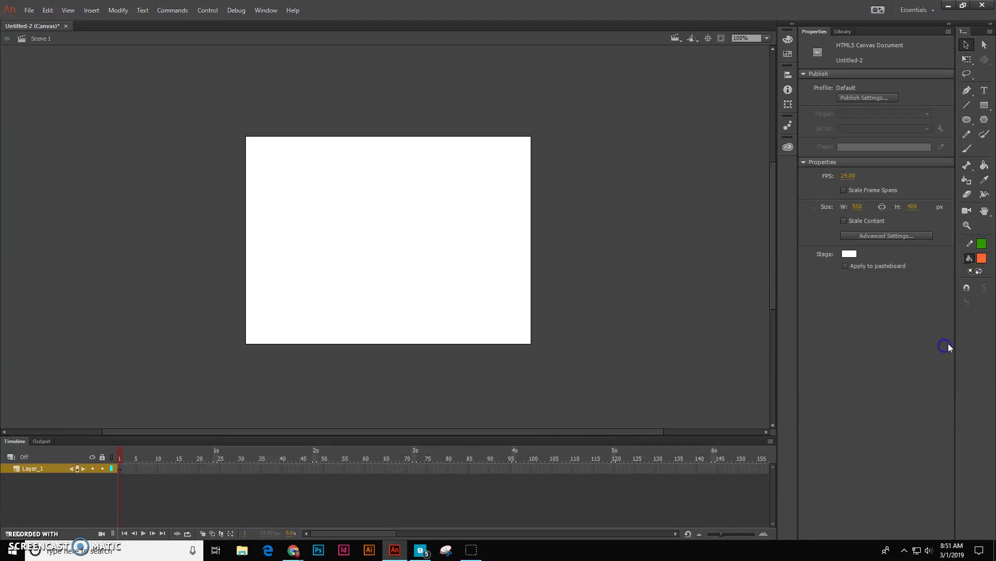
{"action": "left_click", "coordinate": [982, 258]}
{"action": "left_click", "coordinate": [984, 258]}
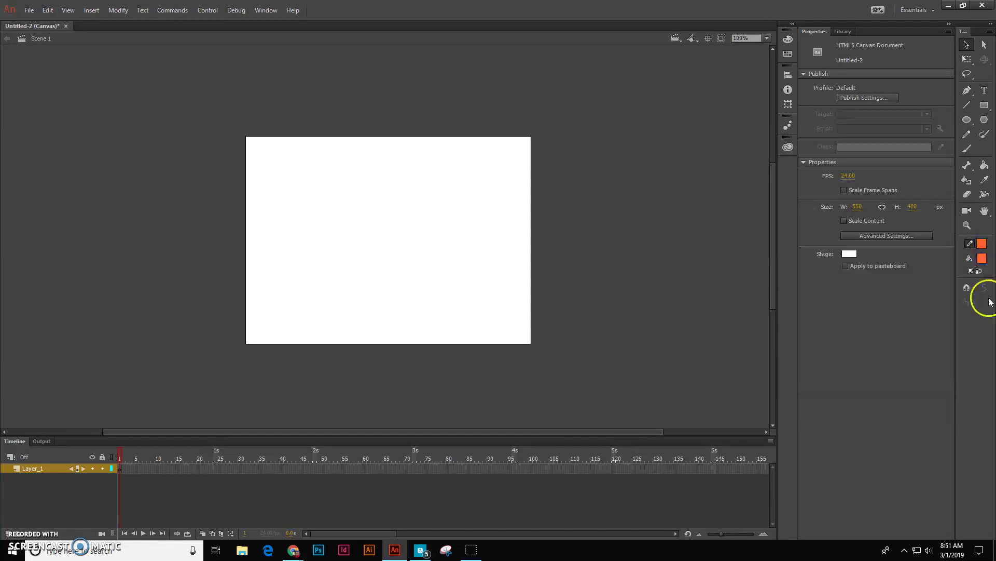
- Add a layer named Pallete and draw a small orange rectangle on the pasteboard left of the stage
{"action": "left_click", "coordinate": [984, 105]}
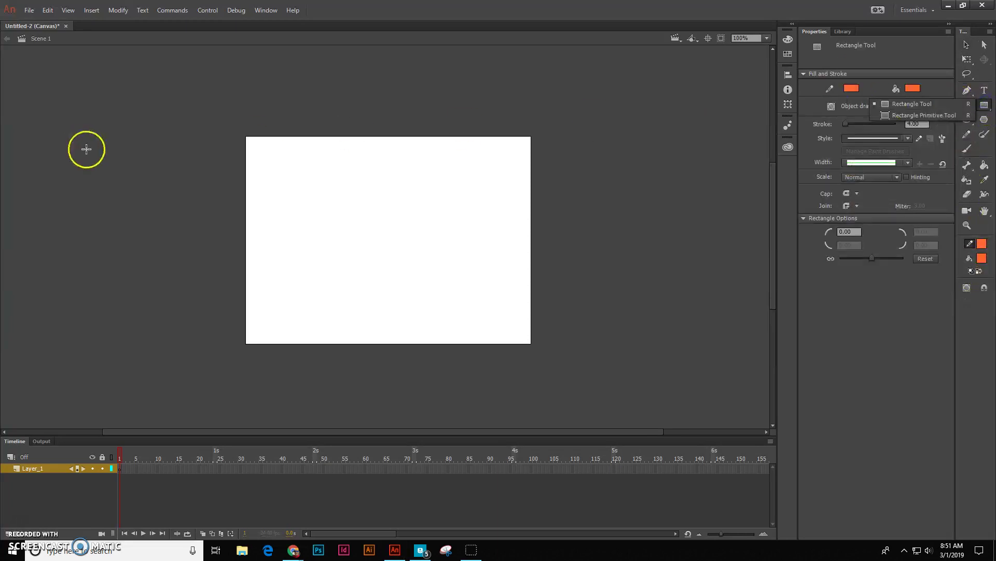
{"action": "left_click", "coordinate": [9, 534]}
{"action": "left_click", "coordinate": [30, 470]}
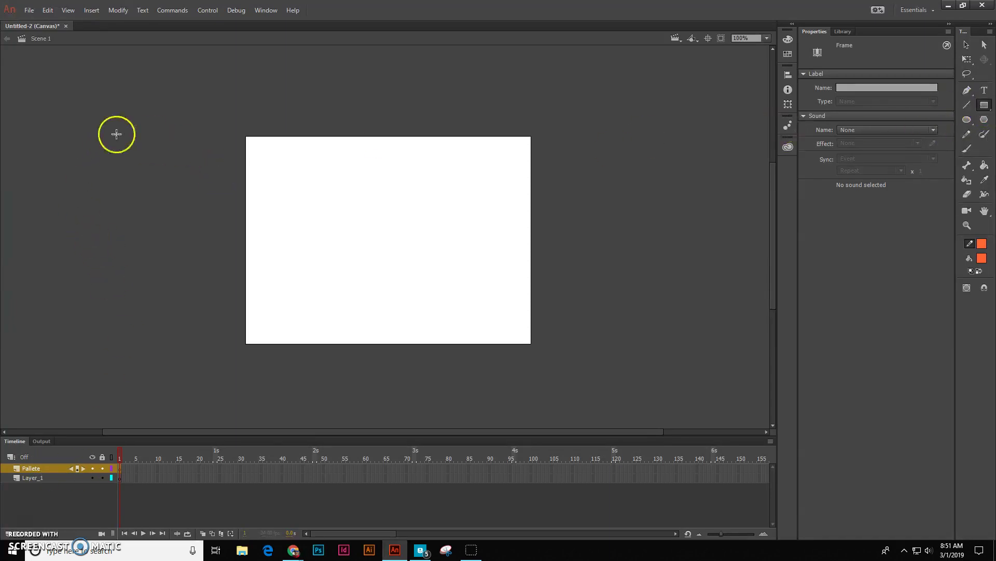
{"action": "left_click_drag", "start_coordinate": [100, 138], "coordinate": [116, 152]}
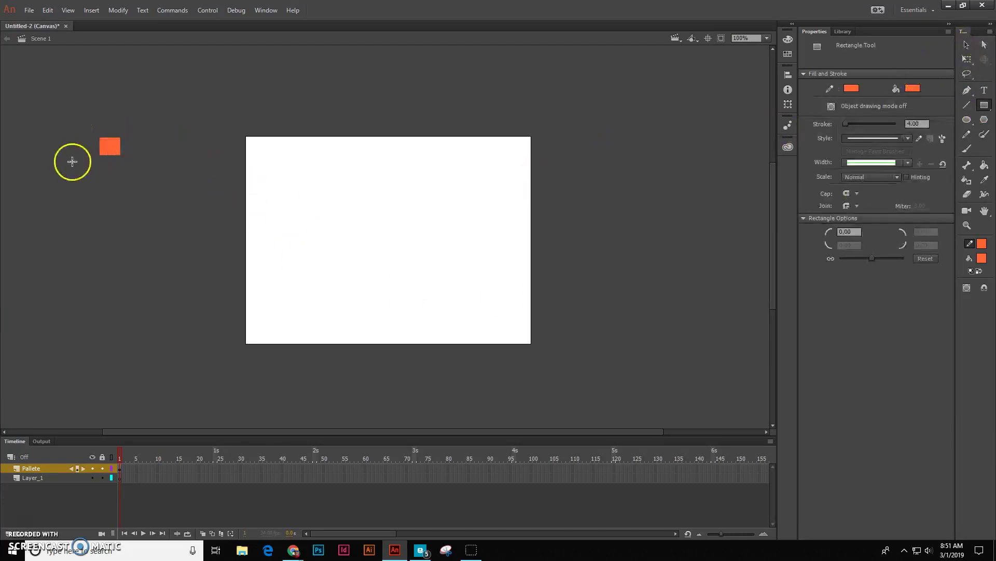
- Rename Layer_1 as Ball and draw an orange circle about 97 px wide just outside the stage's upper left corner
{"action": "left_click", "coordinate": [40, 477]}
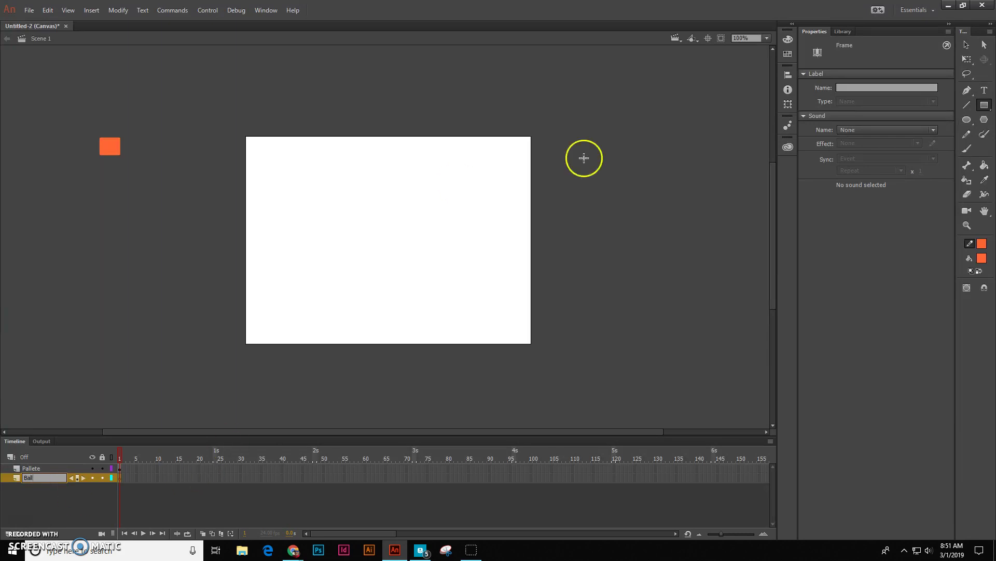
{"action": "left_click", "coordinate": [966, 119]}
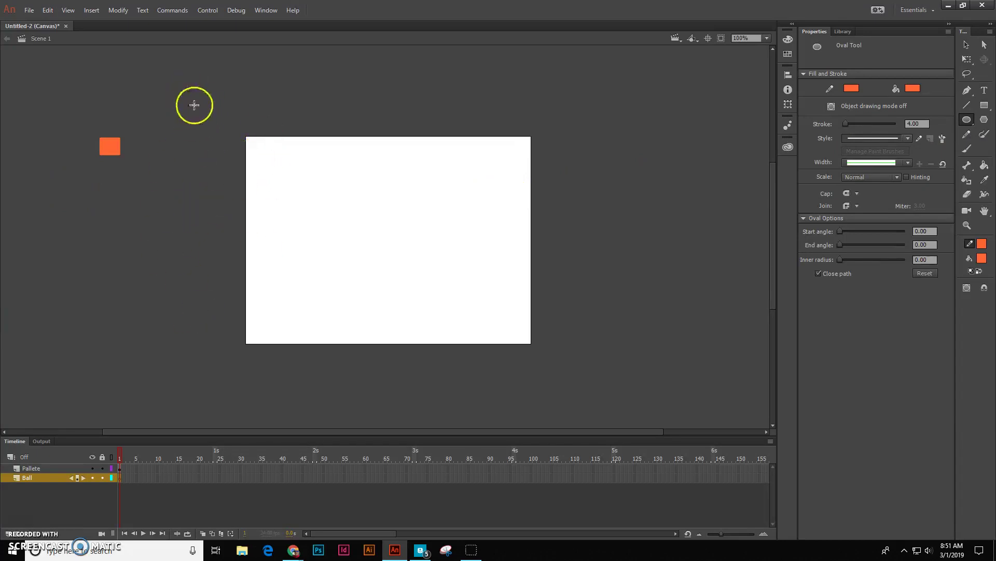
{"action": "left_click_drag", "start_coordinate": [185, 109], "coordinate": [233, 157]}
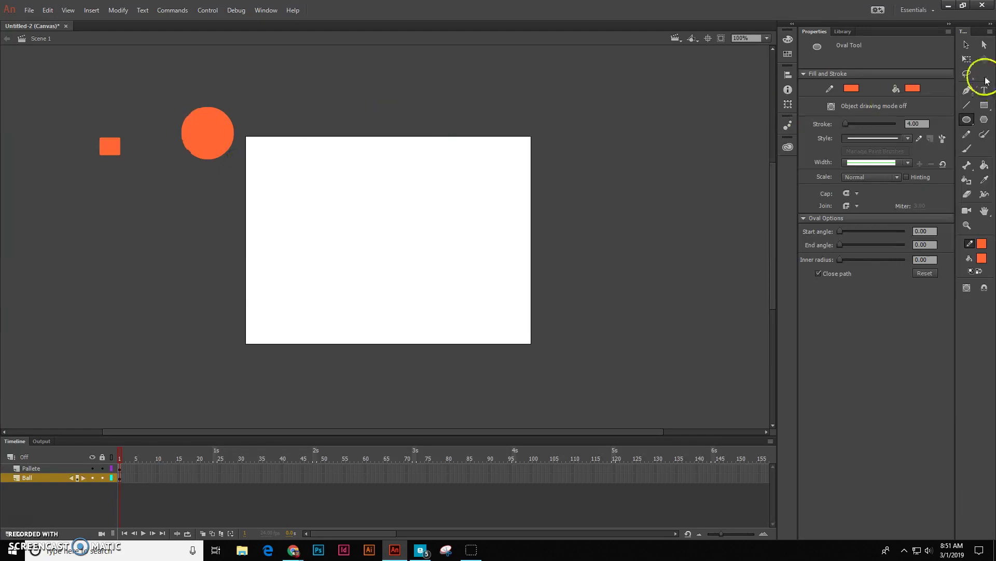
- Insert a keyframe at frame 24 of the Ball layer
{"action": "left_click", "coordinate": [965, 46]}
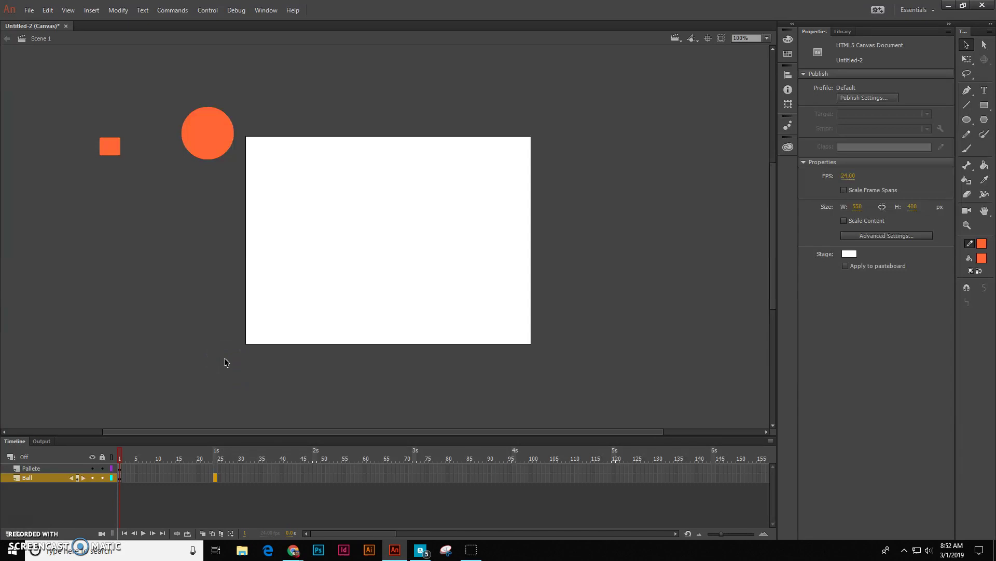
{"action": "key", "text": "F6"}
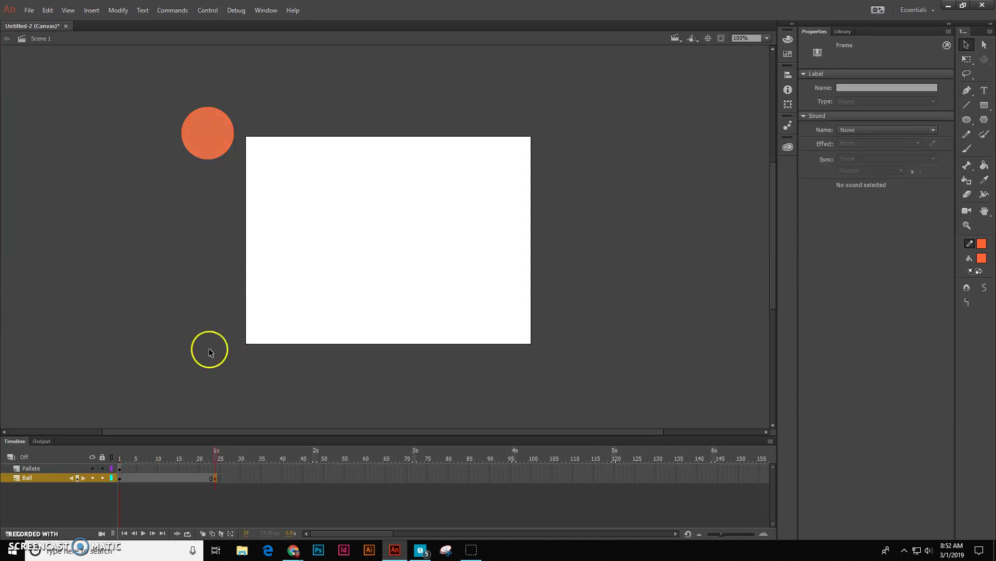
{"action": "left_click", "coordinate": [90, 12]}
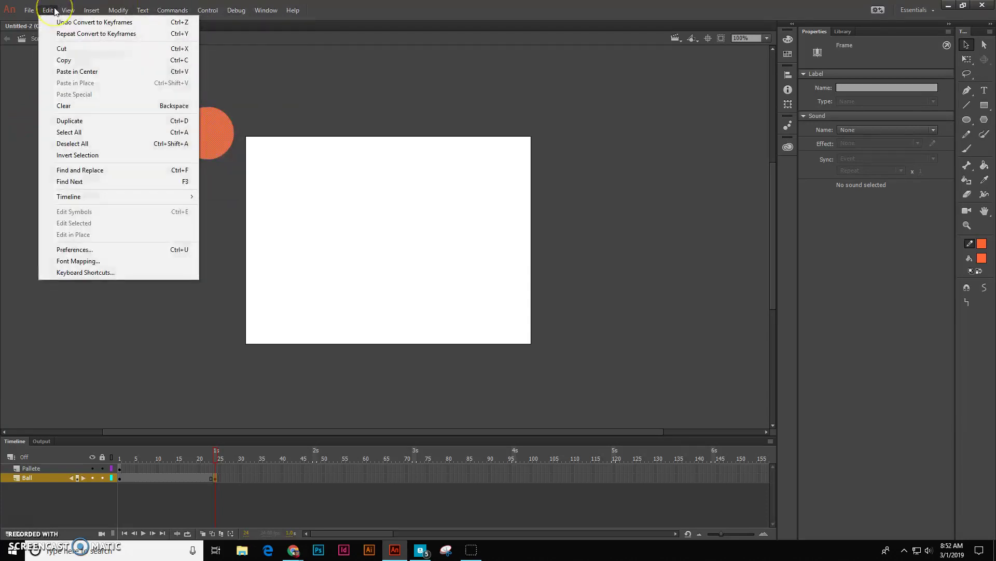
{"action": "left_click", "coordinate": [135, 7]}
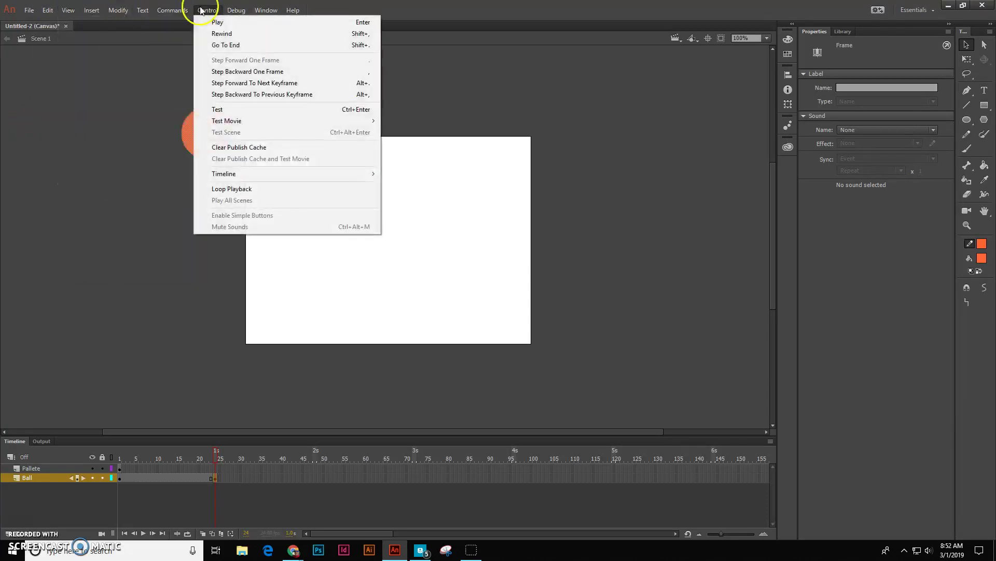
{"action": "left_click", "coordinate": [155, 10]}
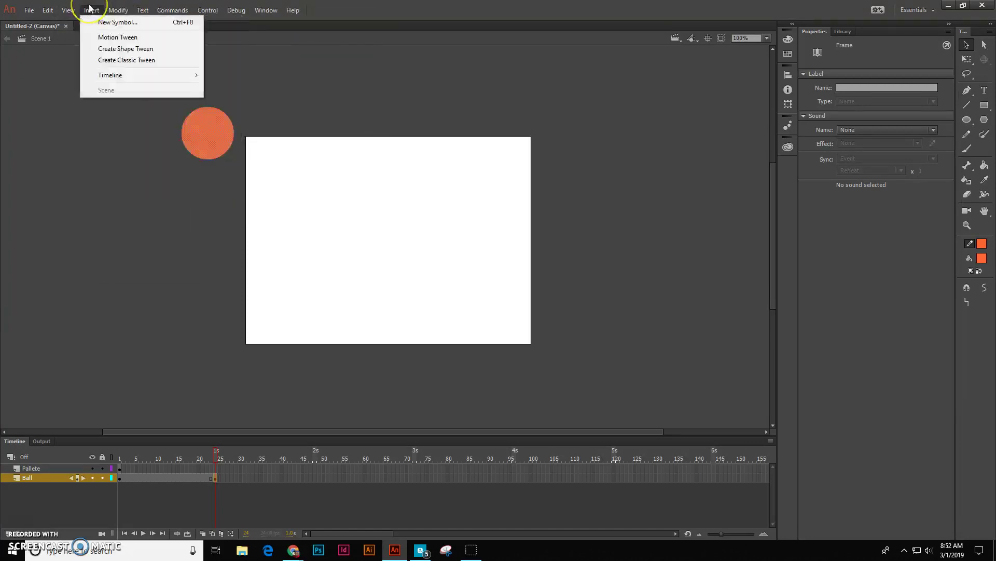
{"action": "left_click", "coordinate": [30, 8]}
{"action": "left_click", "coordinate": [6, 52]}
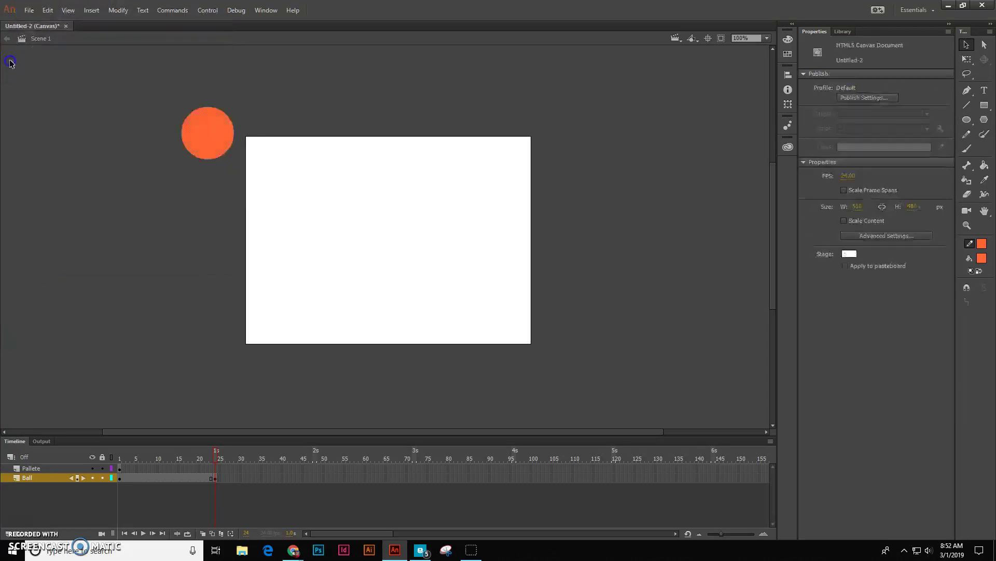
{"action": "left_click", "coordinate": [214, 479]}
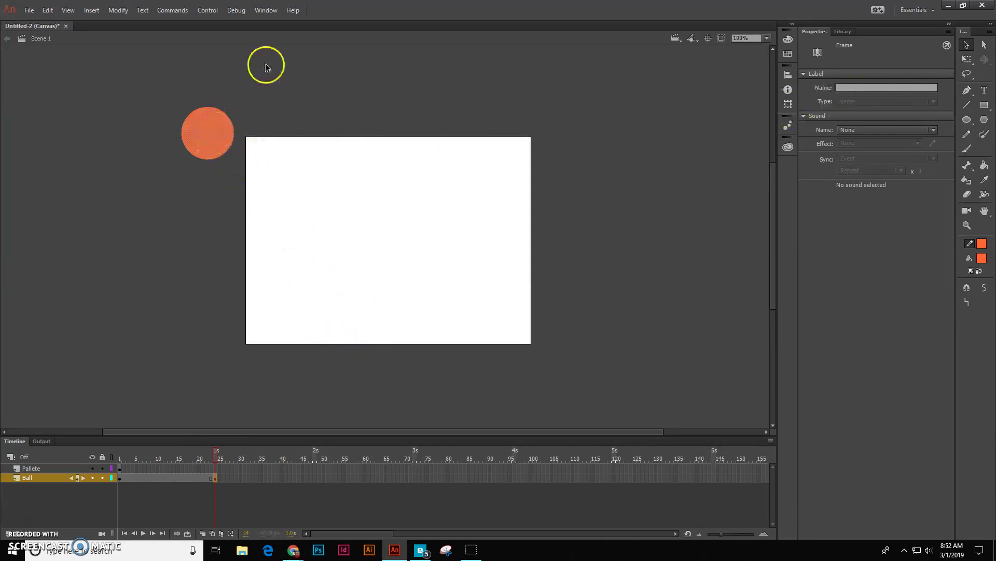
{"action": "left_click_drag", "start_coordinate": [160, 90], "coordinate": [208, 130]}
{"action": "key", "text": "Right"}
{"action": "key", "text": "Right"}
{"action": "key", "text": "Right"}
{"action": "key", "text": "Right"}
{"action": "key", "text": "Up"}
{"action": "key", "text": "Up"}
{"action": "key", "text": "Up"}
{"action": "key", "text": "Up"}
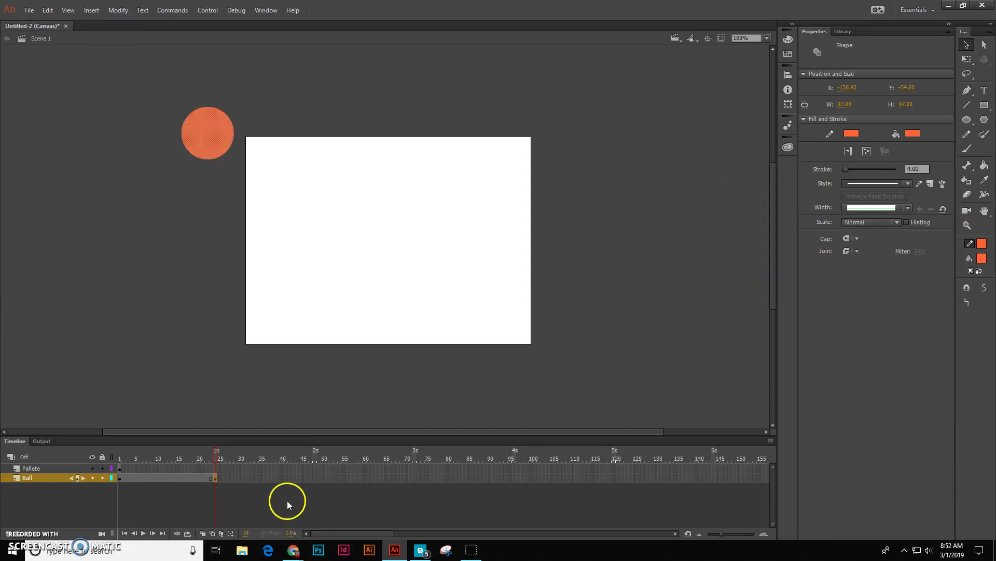
- Insert a blank keyframe at frame 48 of the Ball layer and turn on onion skin outlines
{"action": "left_click", "coordinate": [220, 479]}
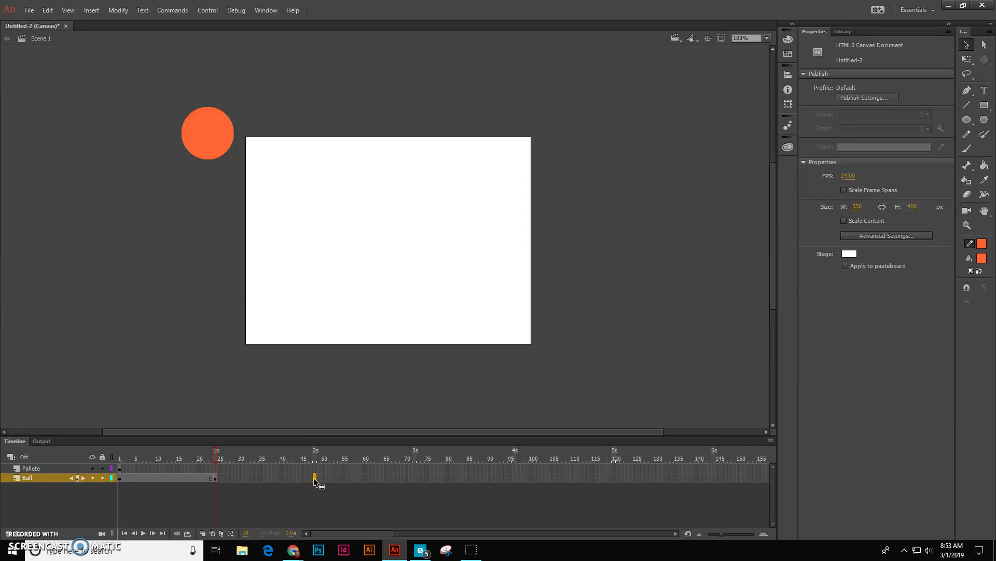
{"action": "key", "text": "F7"}
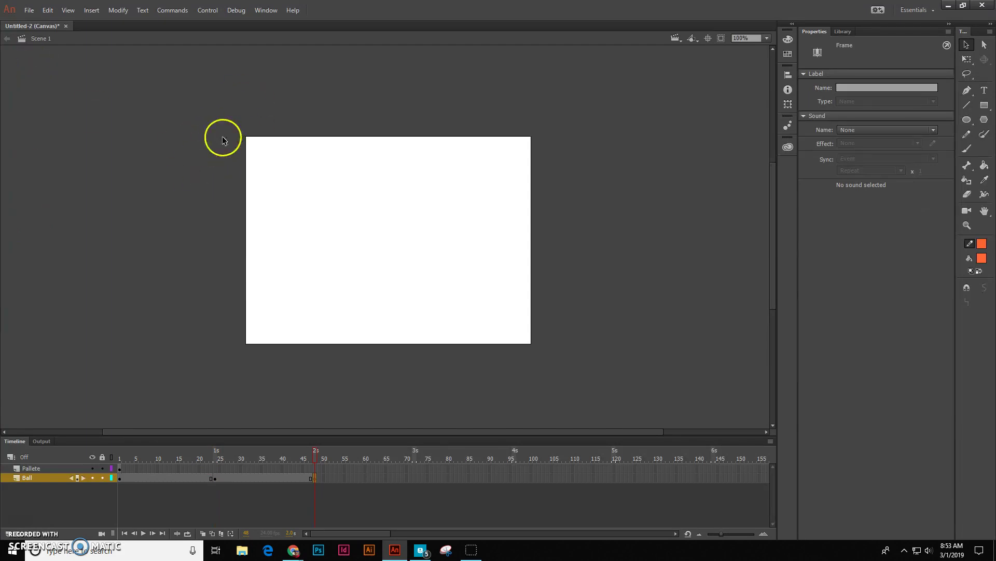
{"action": "left_click", "coordinate": [213, 535]}
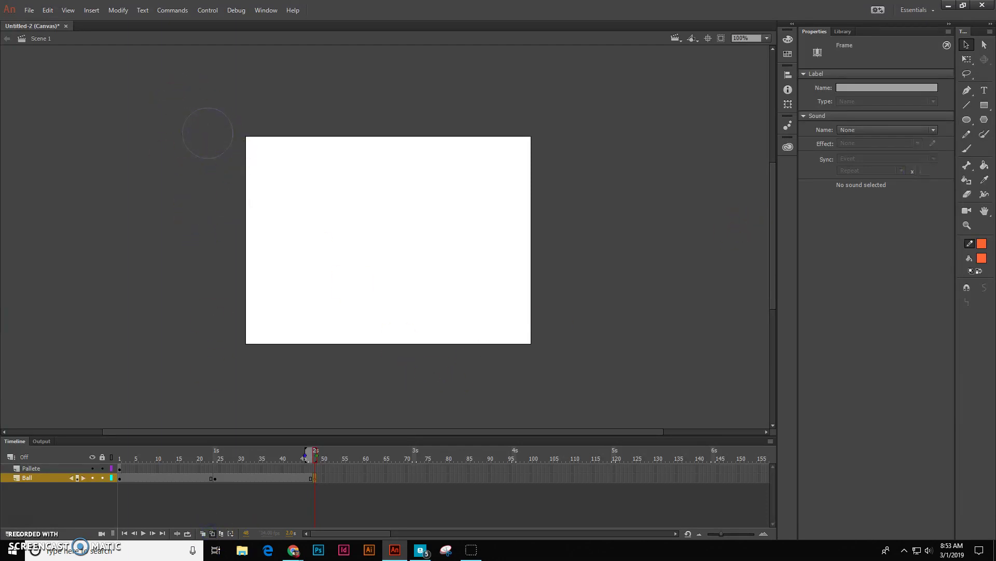
- Draw a wide orange oval about 131 by 81 px at frame 48 and position it over the stage's bottom edge
{"action": "left_click", "coordinate": [967, 120]}
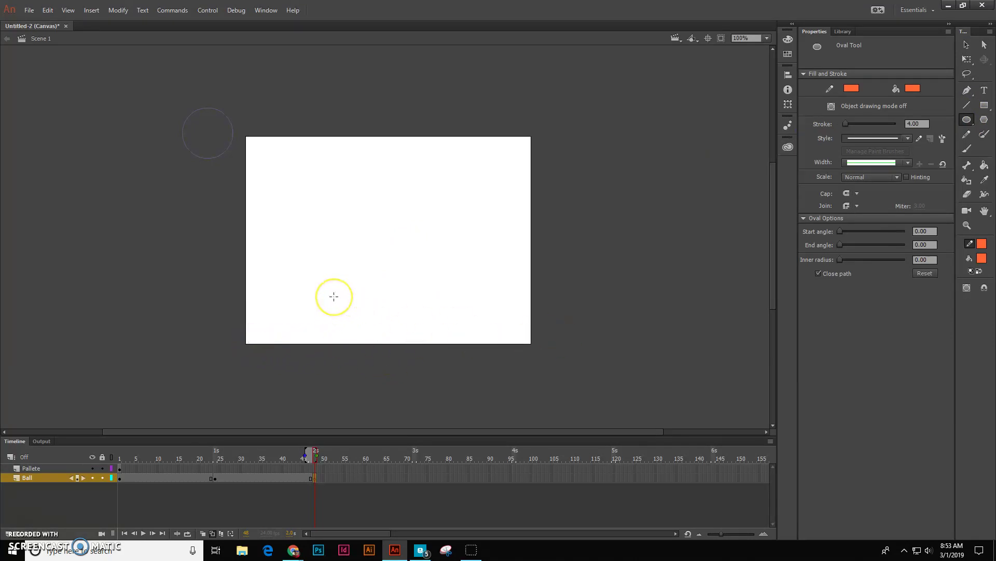
{"action": "left_click_drag", "start_coordinate": [335, 294], "coordinate": [403, 337]}
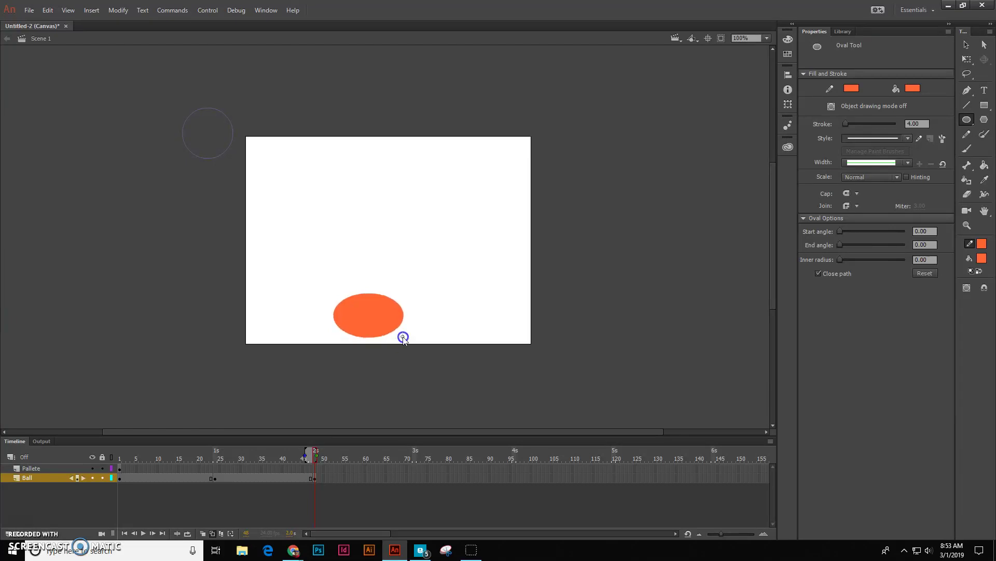
{"action": "left_click", "coordinate": [969, 45]}
{"action": "left_click_drag", "start_coordinate": [382, 307], "coordinate": [383, 313]}
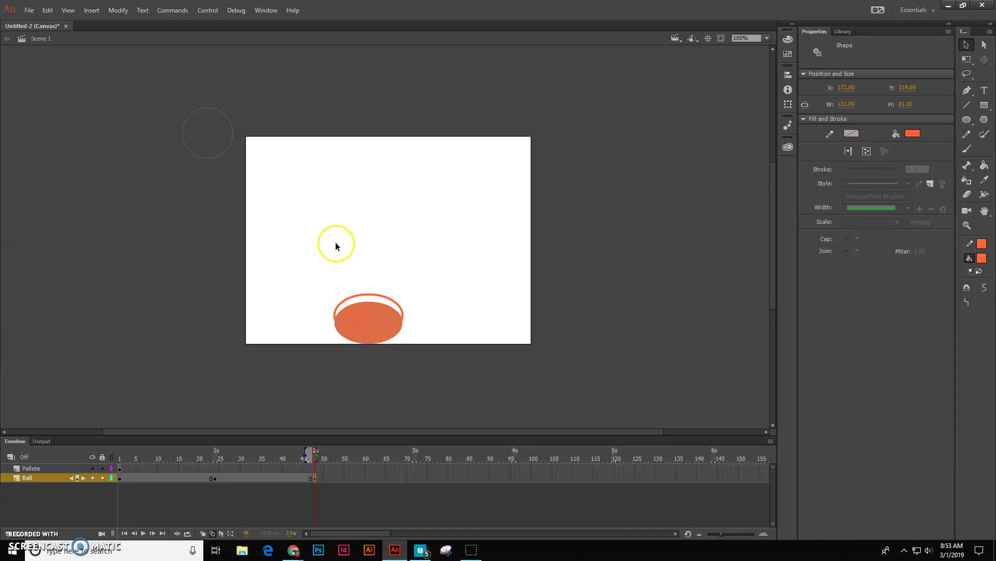
{"action": "key", "text": "ctrl+z"}
{"action": "left_click_drag", "start_coordinate": [309, 267], "coordinate": [439, 346]}
{"action": "left_click_drag", "start_coordinate": [382, 310], "coordinate": [387, 320]}
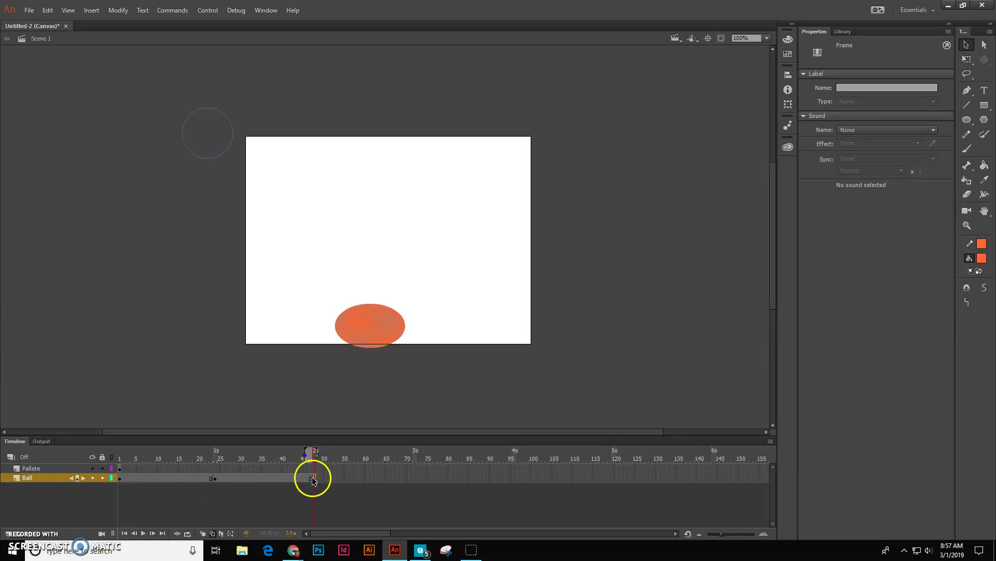
- Create a shape tween between the Ball layer's keyframes at frames 24 and 48
{"action": "left_click", "coordinate": [264, 478]}
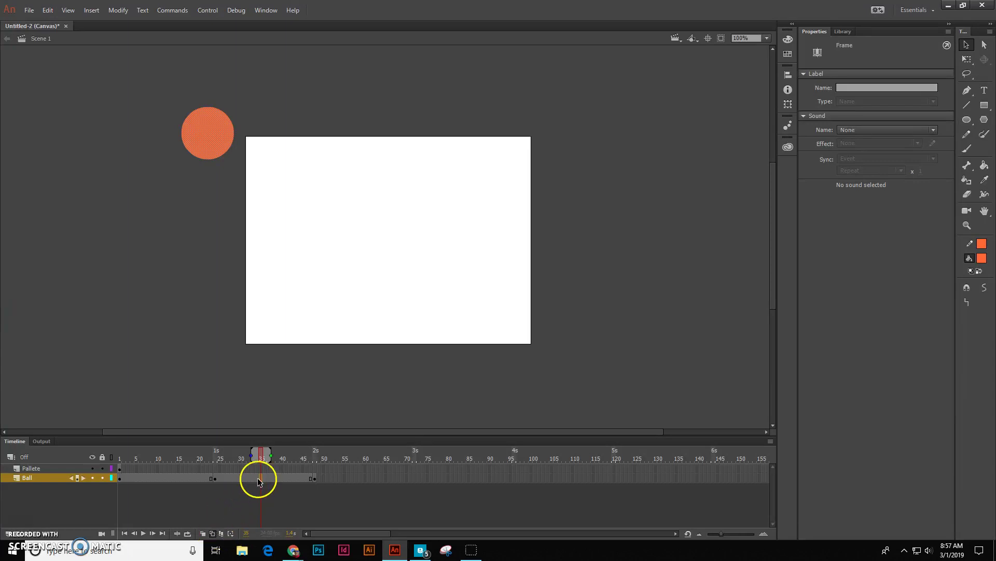
{"action": "right_click", "coordinate": [261, 476]}
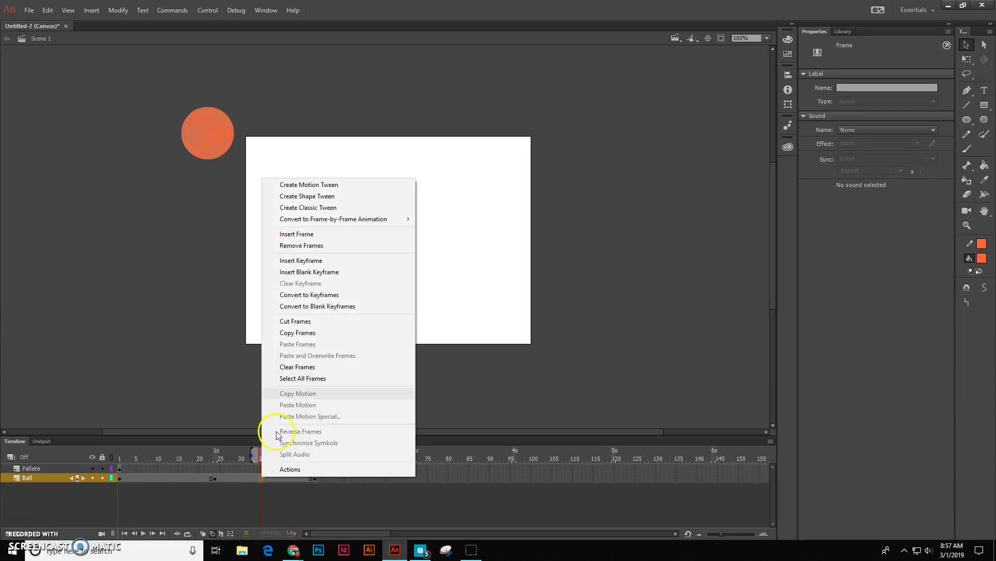
{"action": "left_click", "coordinate": [298, 198]}
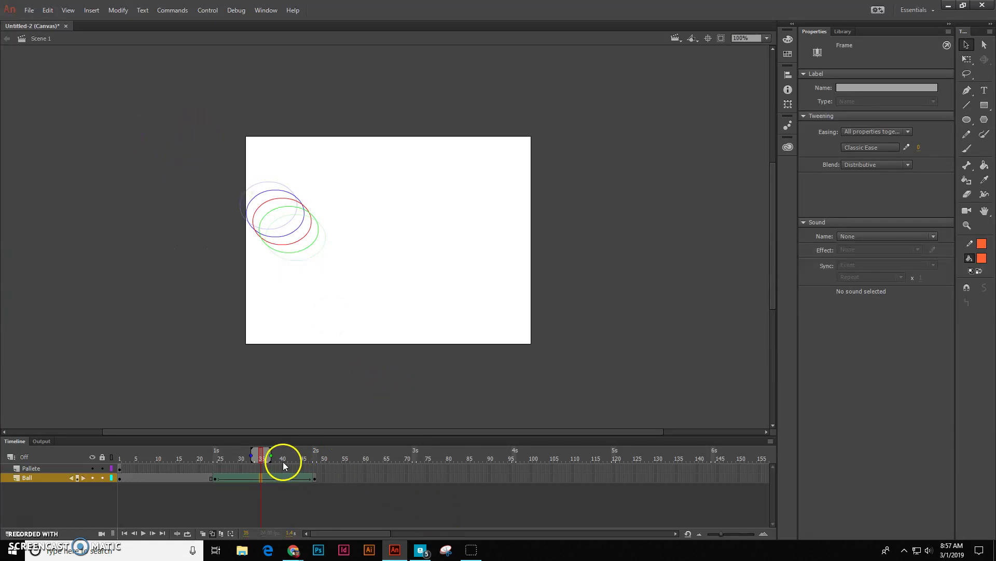
- Widen the onion skin range across the tween to inspect the ball's path, and turn off onion skin outlines
{"action": "mouse_move", "coordinate": [271, 456]}
{"action": "left_mouse_down"}
{"action": "mouse_move", "coordinate": [303, 459]}
{"action": "mouse_move", "coordinate": [238, 456]}
{"action": "left_mouse_up"}
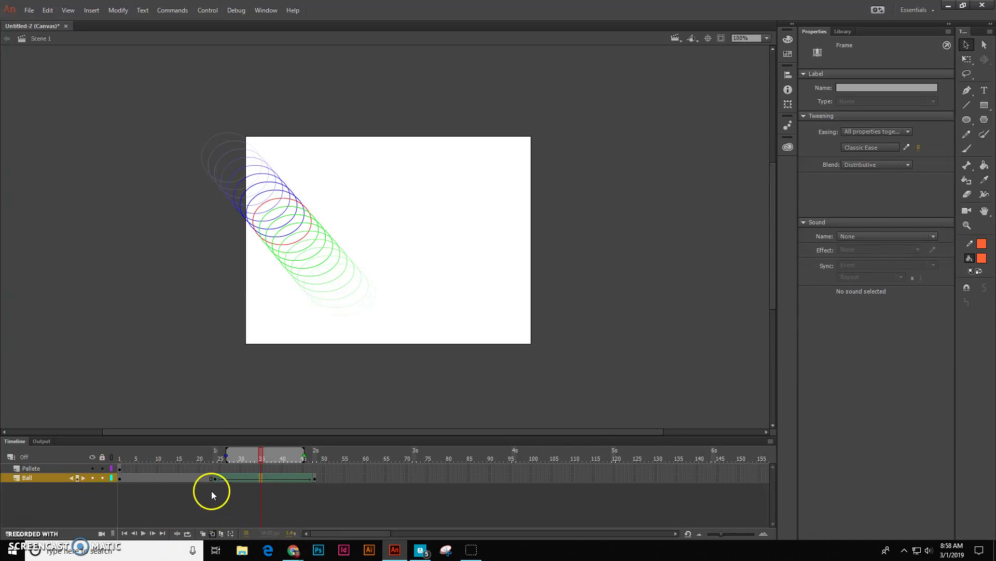
{"action": "left_click", "coordinate": [212, 533]}
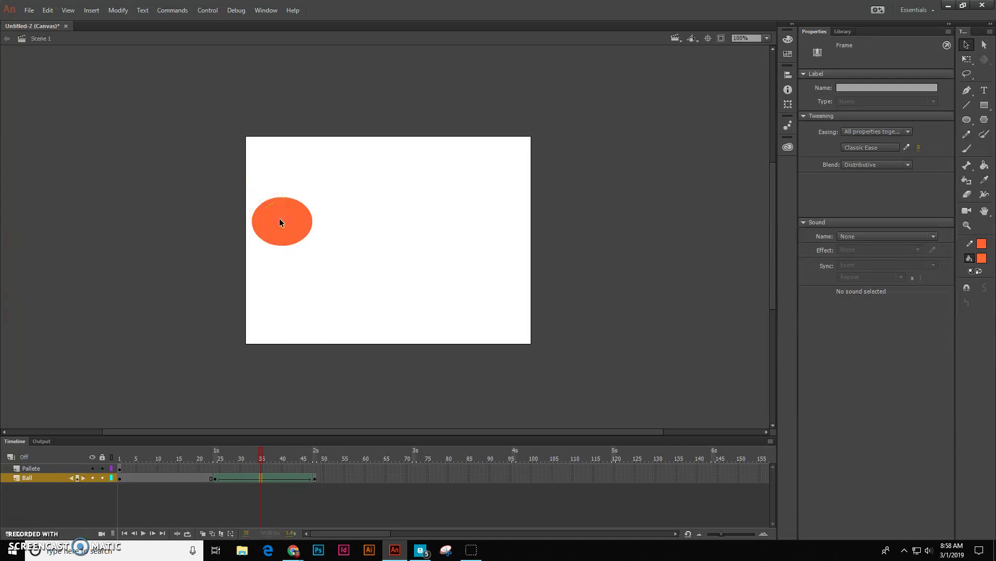
- Play the animation from frame 1 to check the ball's motion, and return the playhead to frame 24
{"action": "left_click", "coordinate": [120, 456]}
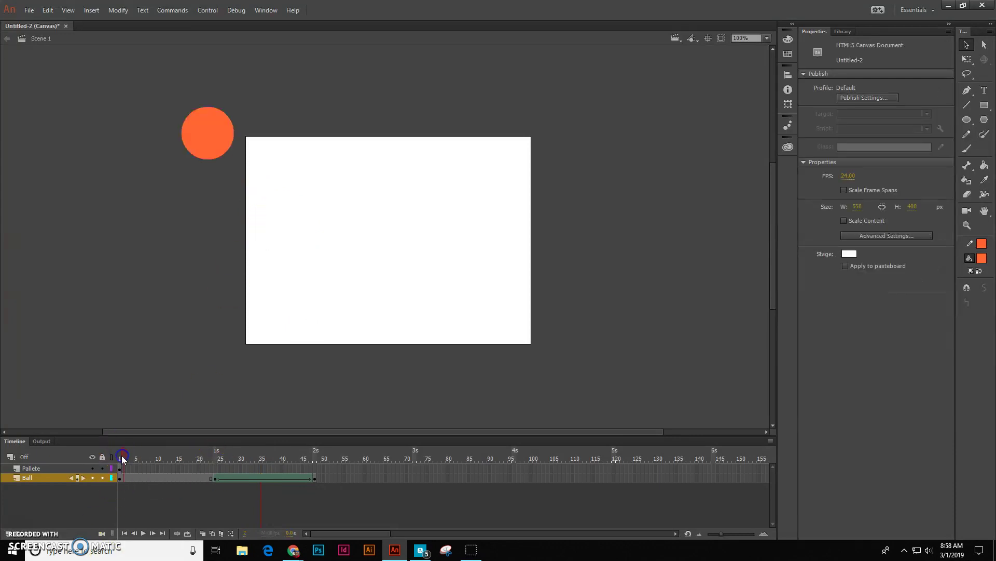
{"action": "left_click_drag", "start_coordinate": [121, 457], "coordinate": [119, 457]}
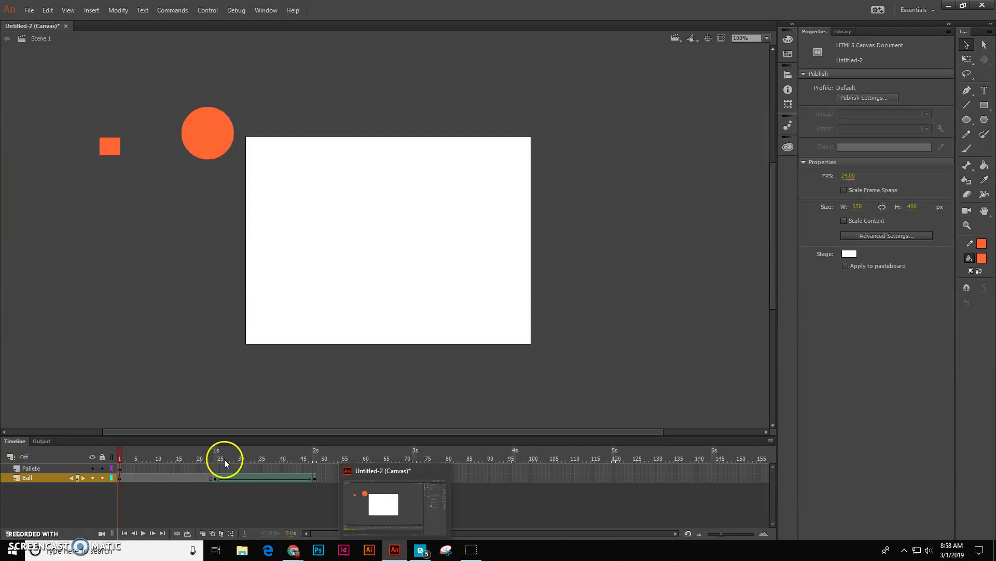
{"action": "left_click", "coordinate": [144, 533]}
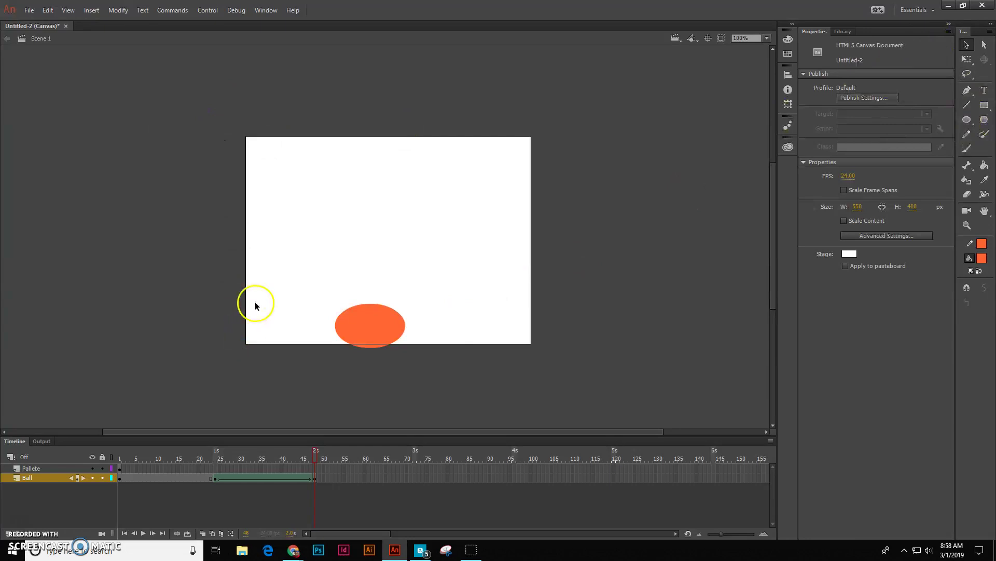
{"action": "left_click", "coordinate": [216, 456]}
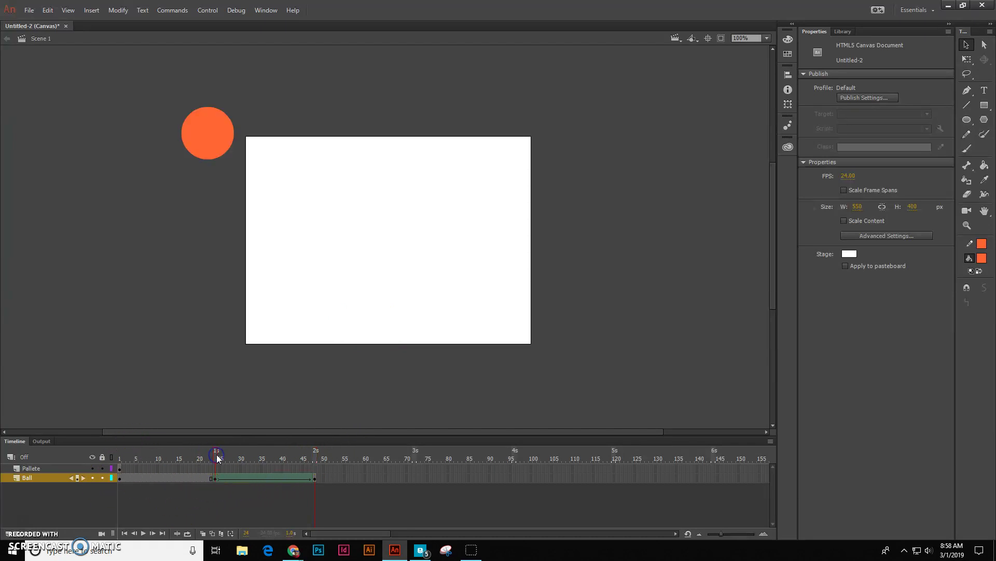
- Copy the round orange ball at frame 24 of the Ball layer
{"action": "left_click", "coordinate": [218, 145]}
{"action": "left_click_drag", "start_coordinate": [167, 84], "coordinate": [247, 179]}
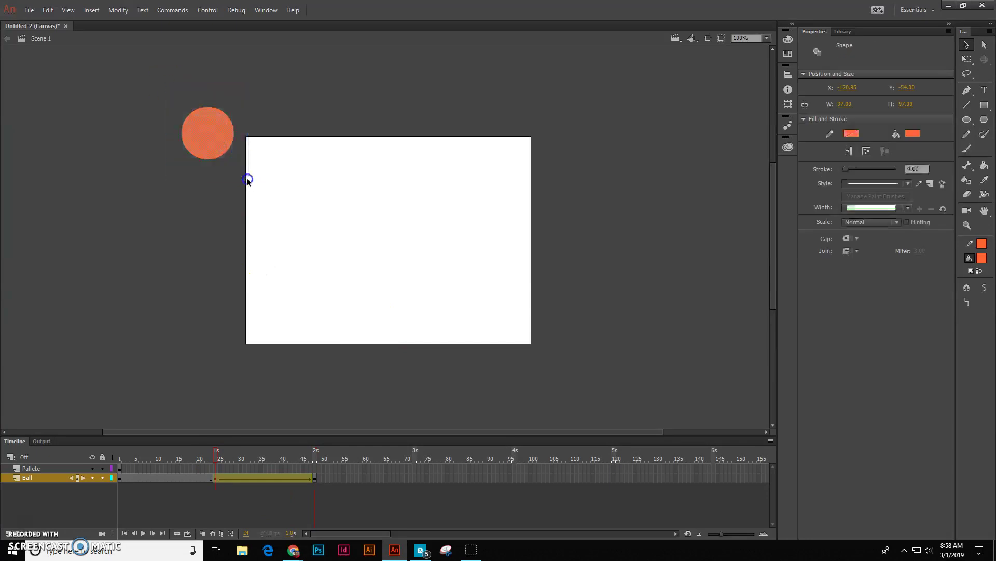
{"action": "right_click", "coordinate": [203, 123]}
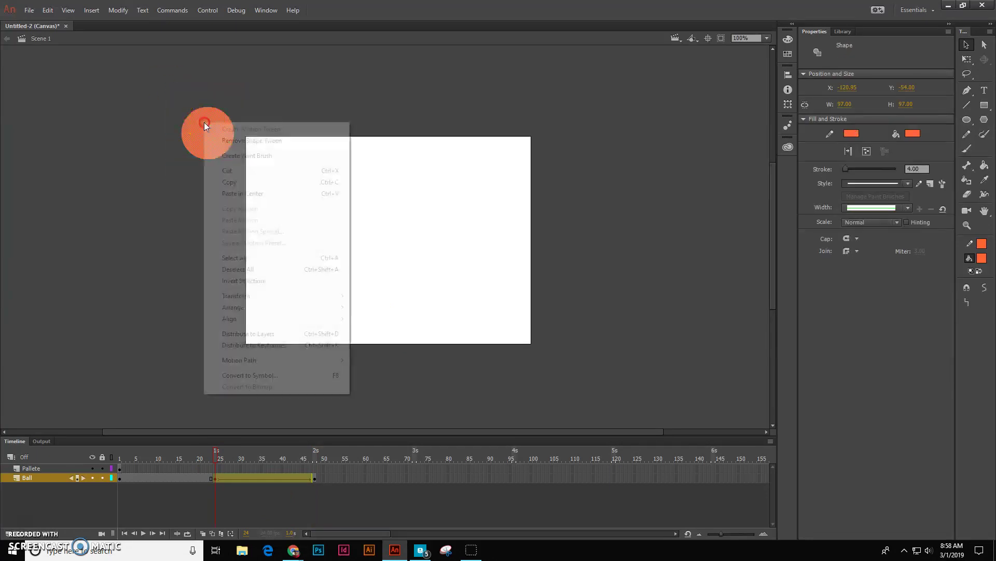
{"action": "left_click", "coordinate": [238, 182]}
{"action": "left_click", "coordinate": [184, 273]}
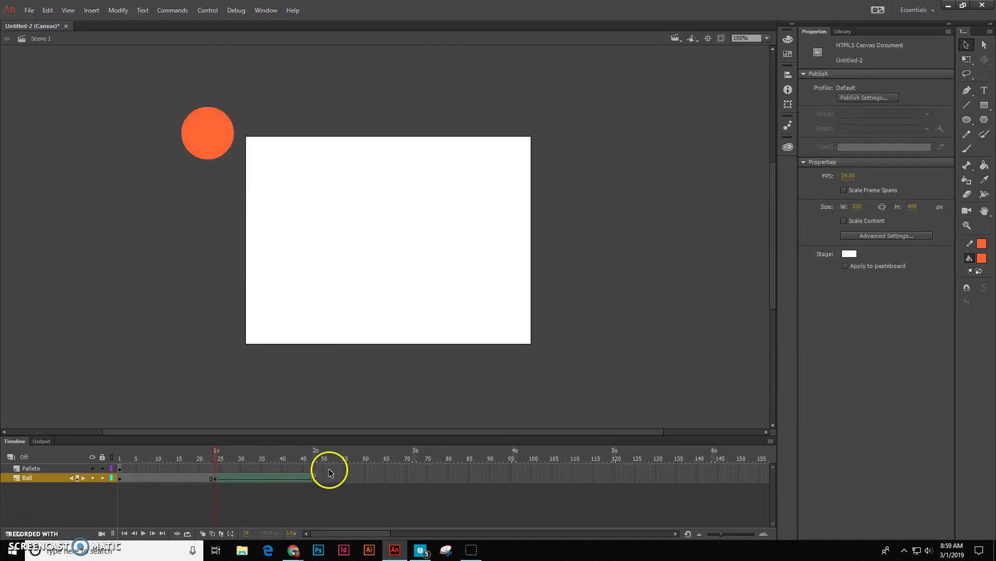
- Insert a blank keyframe at frame 72 of the Ball layer and place the copied ball at about X 382, Y 217
{"action": "left_click", "coordinate": [414, 468]}
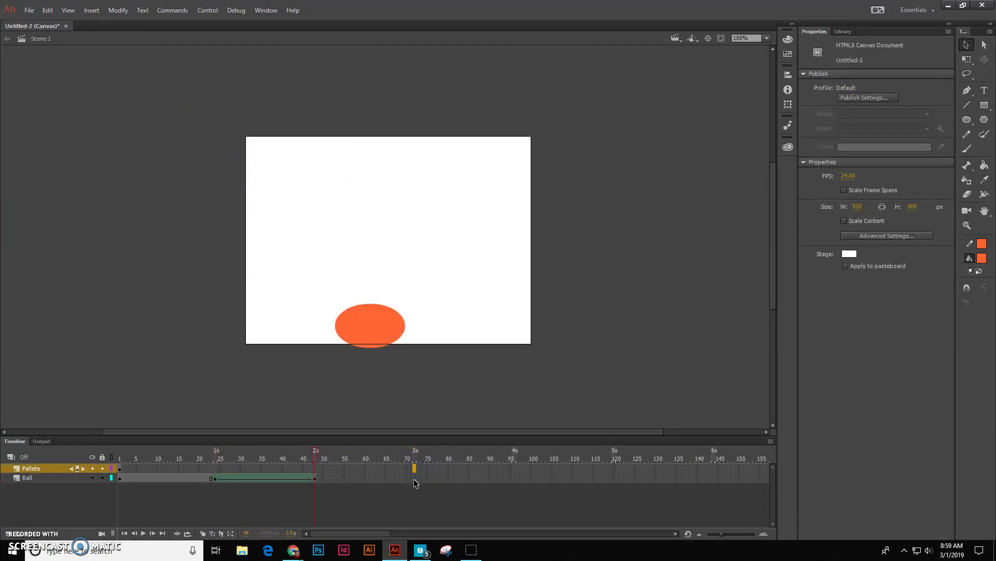
{"action": "left_click", "coordinate": [415, 478]}
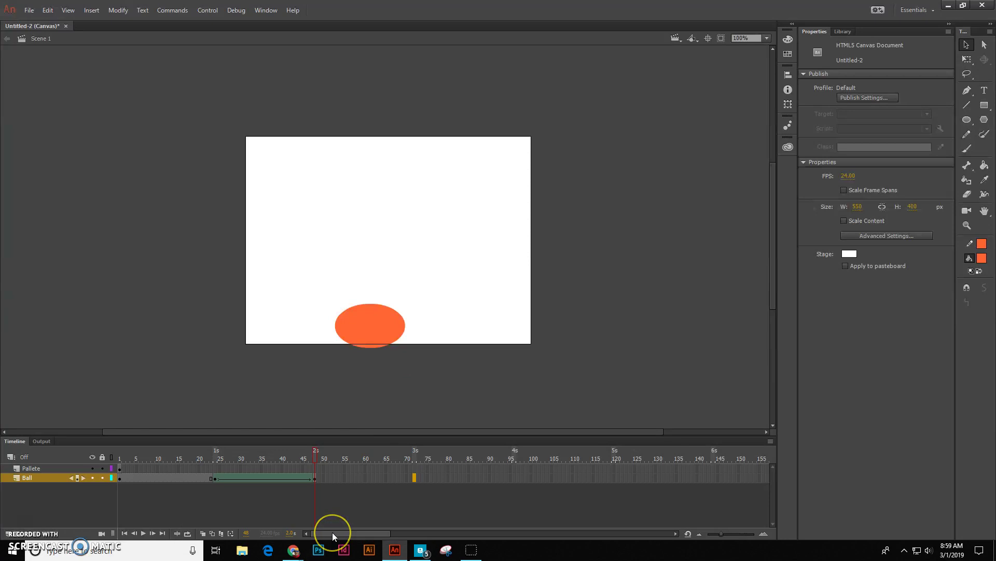
{"action": "key", "text": "F7"}
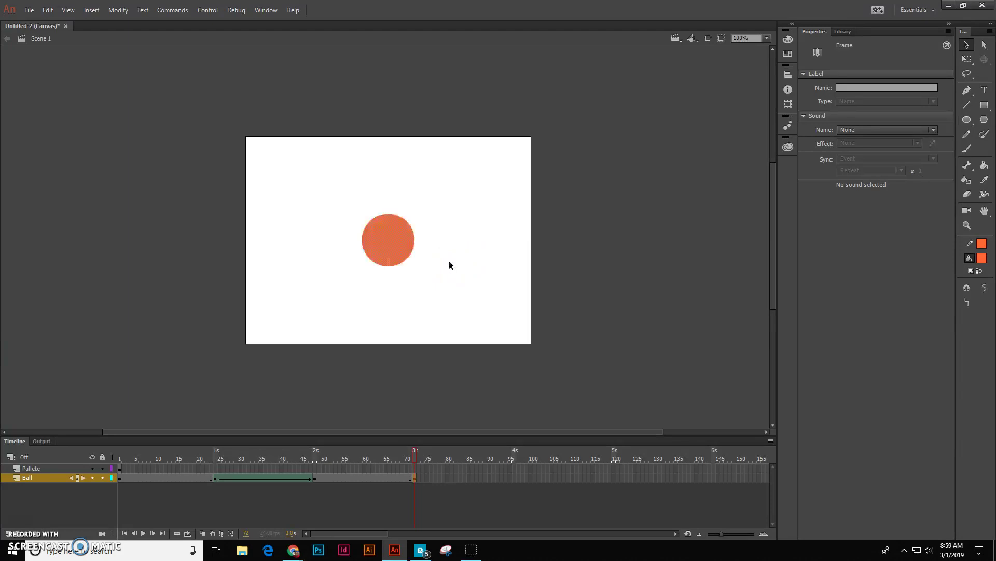
{"action": "left_click_drag", "start_coordinate": [344, 194], "coordinate": [441, 281]}
{"action": "left_click_drag", "start_coordinate": [400, 248], "coordinate": [465, 266]}
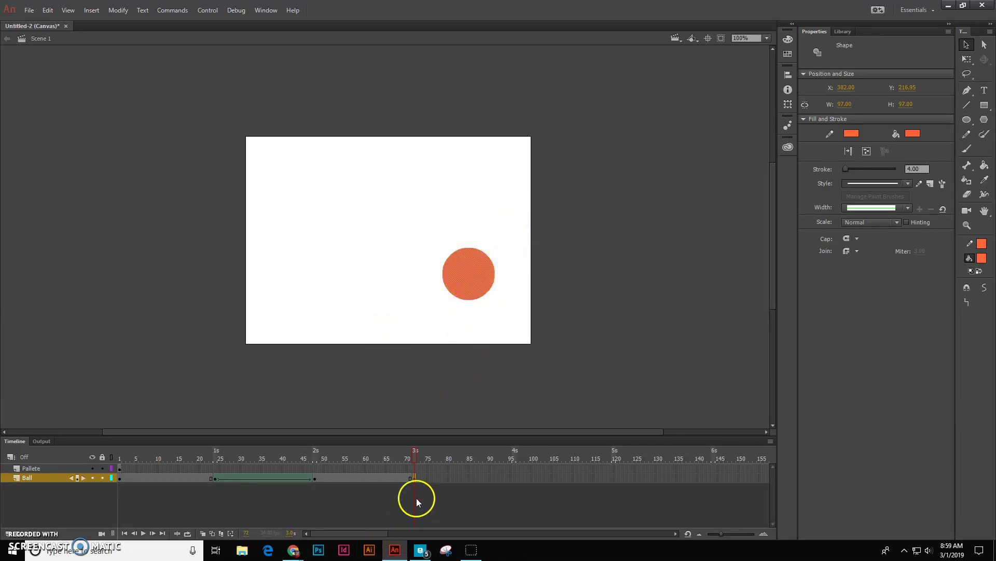
- Insert a blank keyframe at frame 96 of the Ball layer and draw a tall, narrow orange oval overlapping the stage's right edge
{"action": "left_click", "coordinate": [515, 479]}
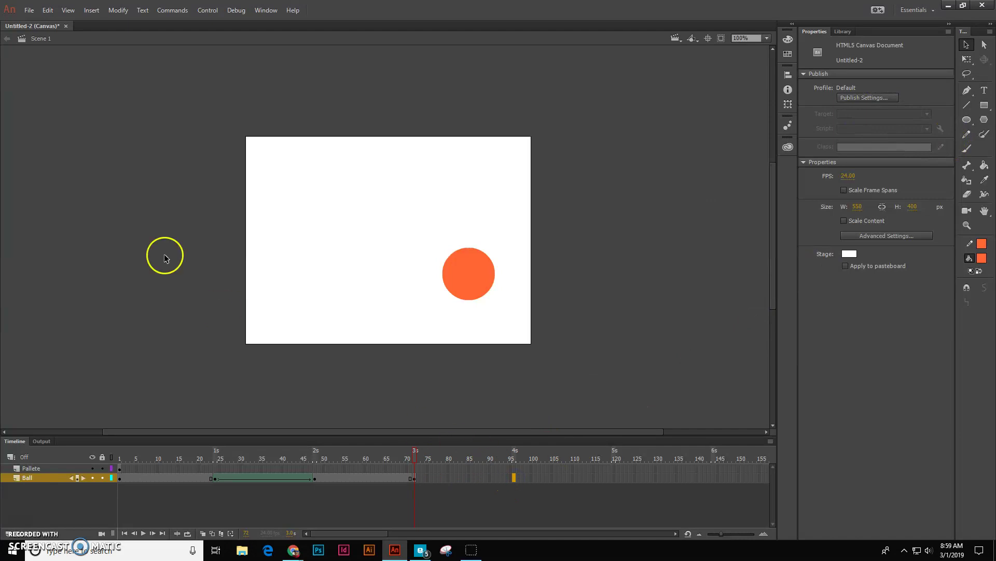
{"action": "key", "text": "F7"}
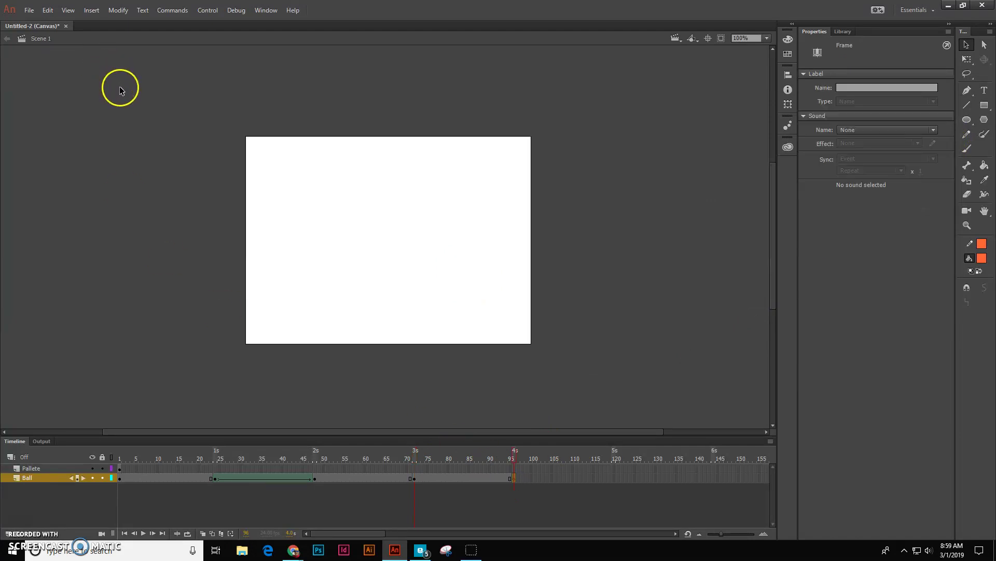
{"action": "left_click_drag", "start_coordinate": [966, 119], "coordinate": [925, 118]}
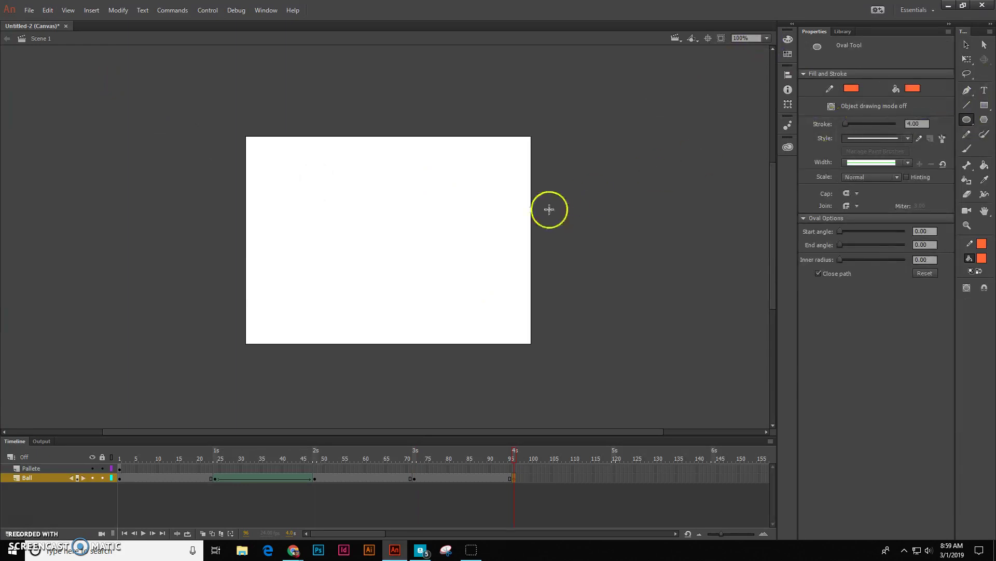
{"action": "left_click_drag", "start_coordinate": [498, 210], "coordinate": [536, 268]}
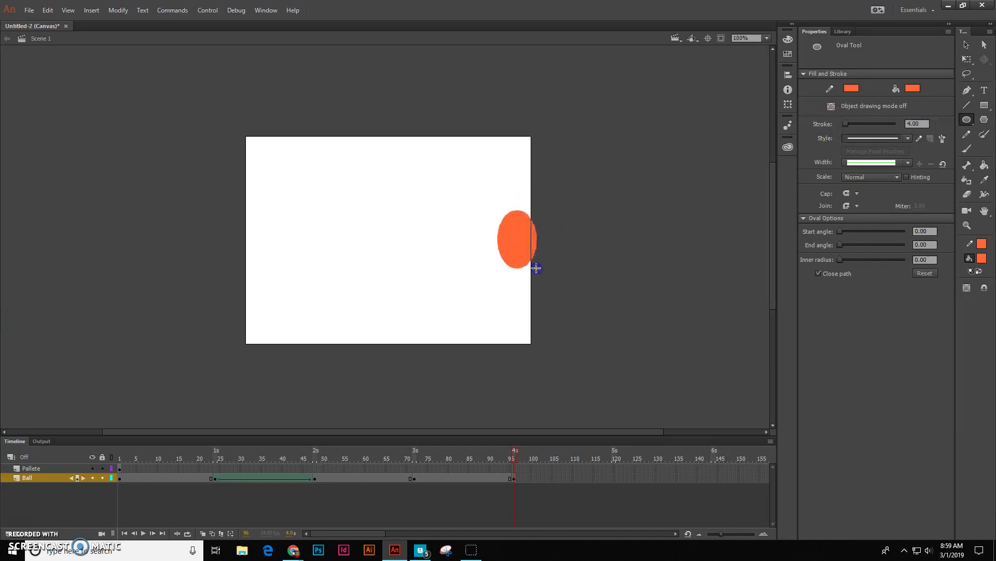
{"action": "left_click", "coordinate": [966, 45]}
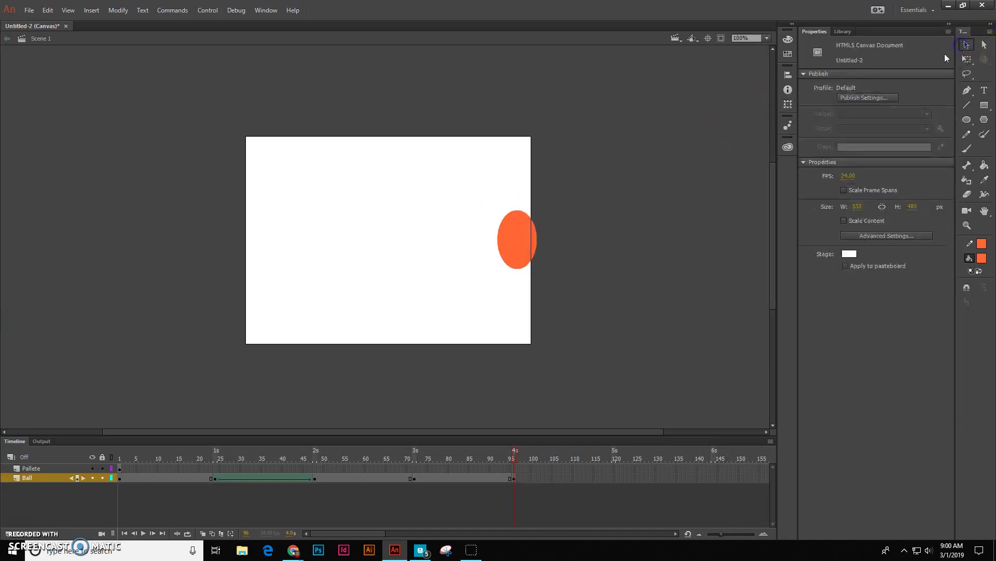
- Create shape tweens on the Ball layer between the keyframes at frames 48 and 72 and between frames 72 and 96
{"action": "left_click", "coordinate": [356, 477]}
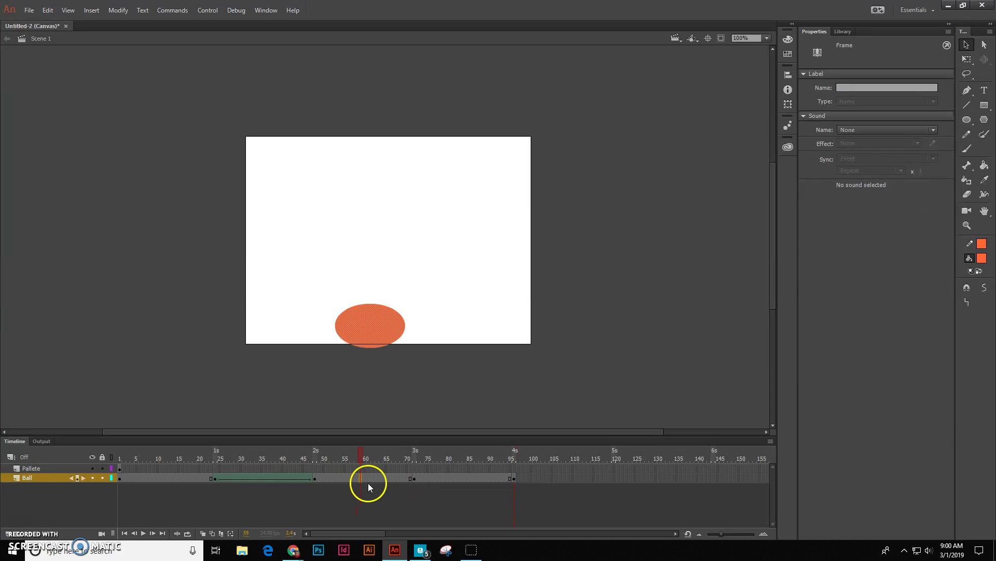
{"action": "right_click", "coordinate": [361, 478]}
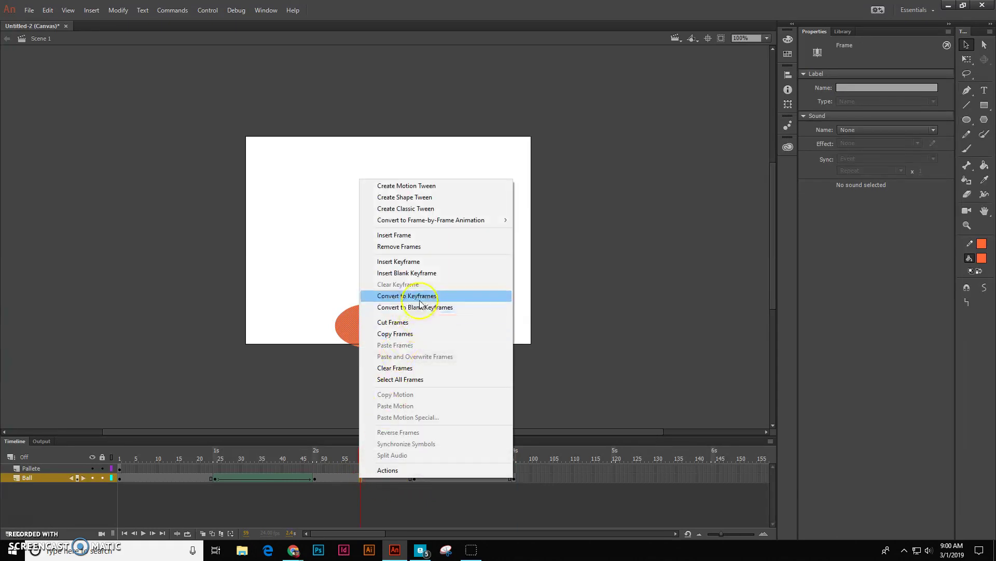
{"action": "left_click", "coordinate": [405, 197]}
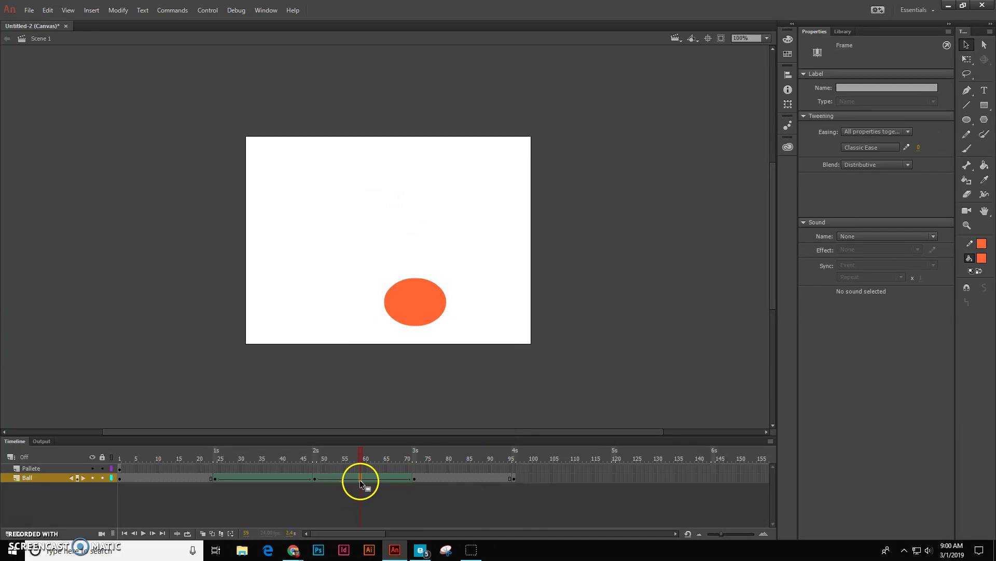
{"action": "left_click", "coordinate": [464, 478]}
{"action": "right_click", "coordinate": [463, 477]}
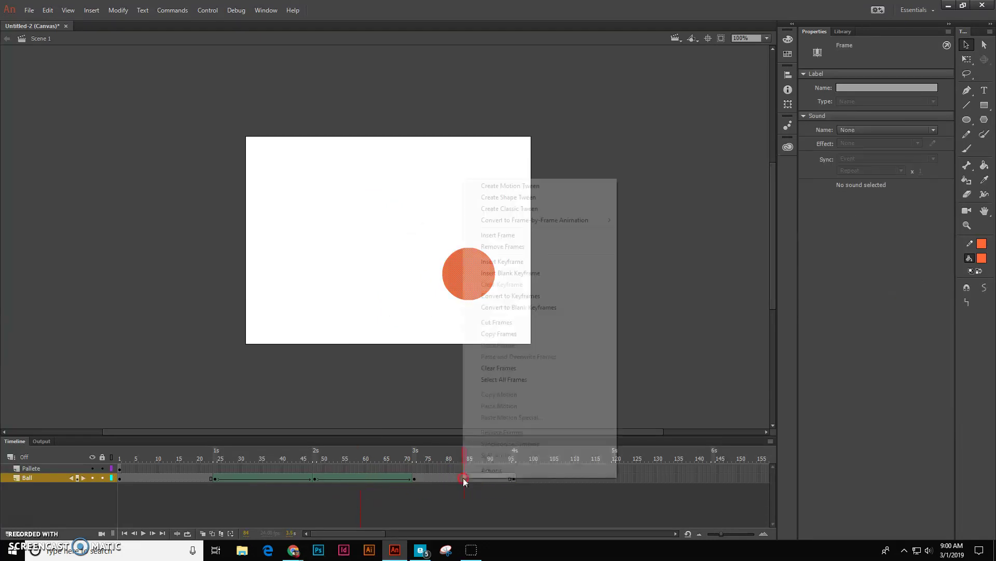
{"action": "left_click", "coordinate": [521, 200]}
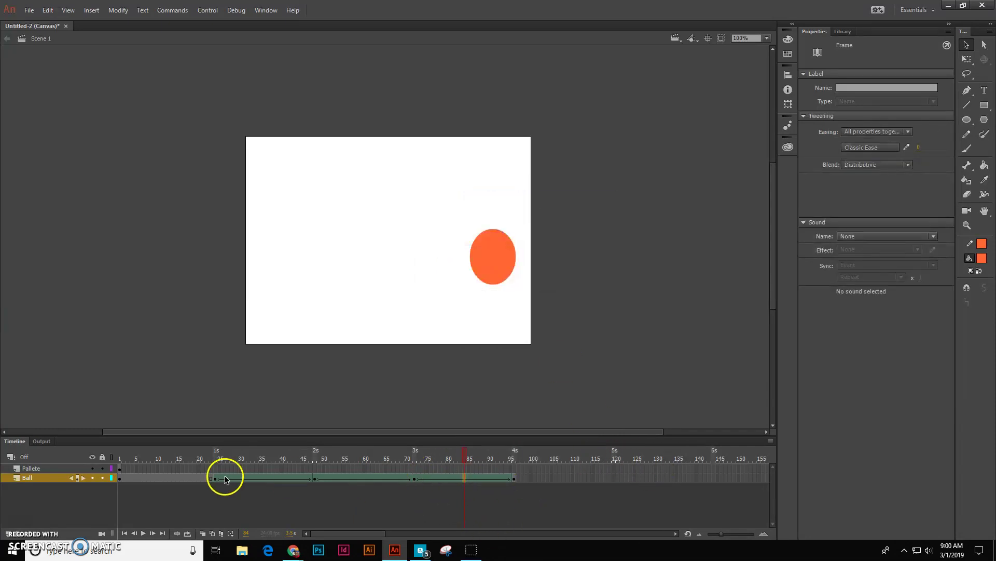
- Play the animation from frame 1 to check the complete bounce sequence
{"action": "left_click", "coordinate": [120, 468]}
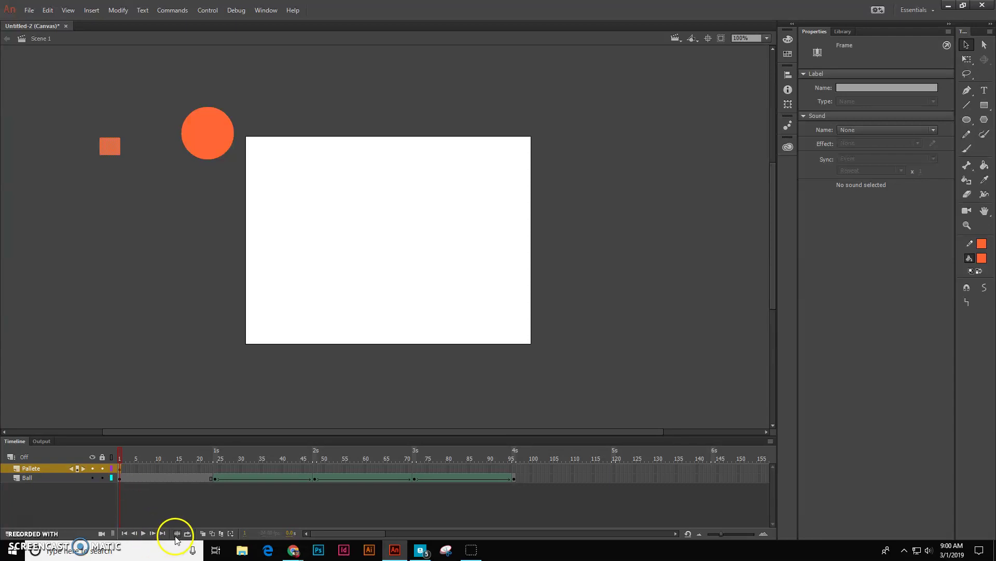
{"action": "left_click", "coordinate": [143, 534]}
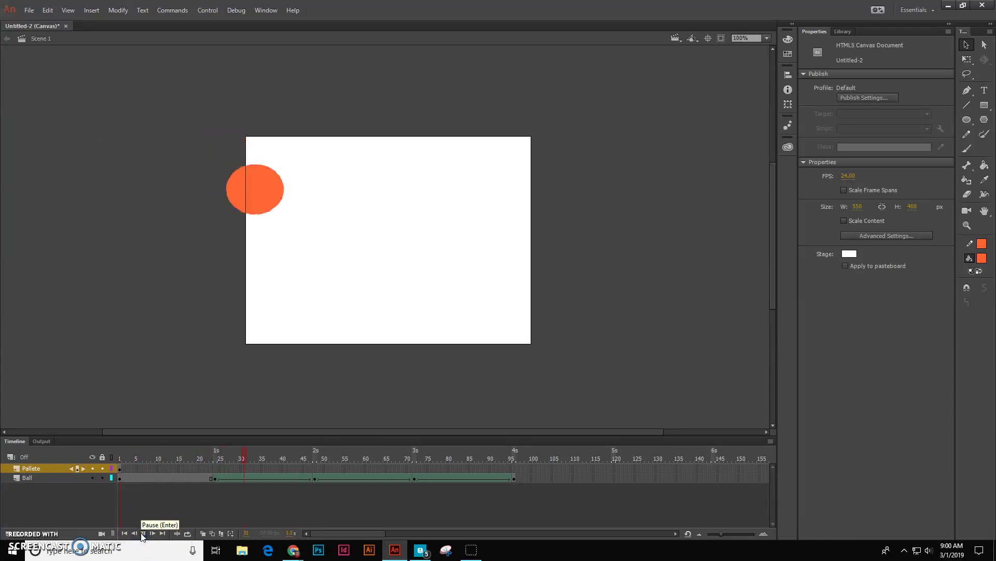